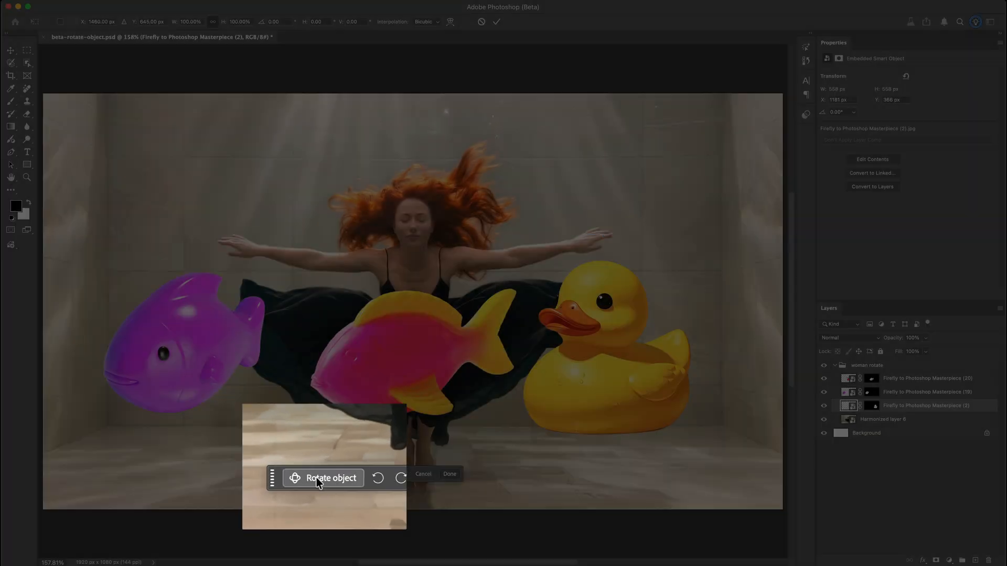
- Apply Rotate Object to the duck with about -7.3° rotation, 18.8° tilt and 27.9° perspective
left_click(319, 474)
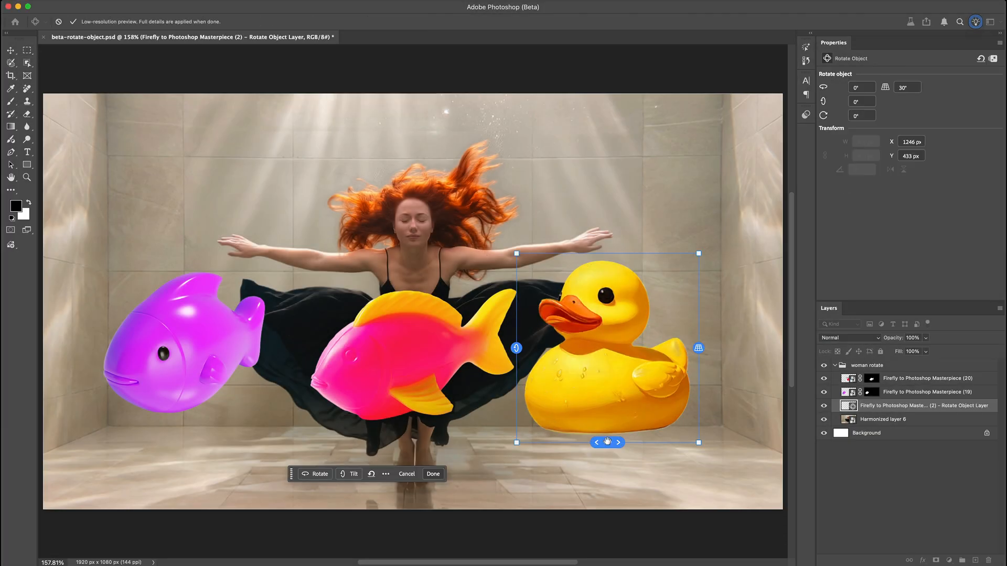
mouse_move(607, 440)
left_mouse_down()
mouse_move(634, 436)
mouse_move(602, 438)
left_mouse_up()
left_click_drag(516, 348, 511, 371)
left_click_drag(699, 363, 700, 341)
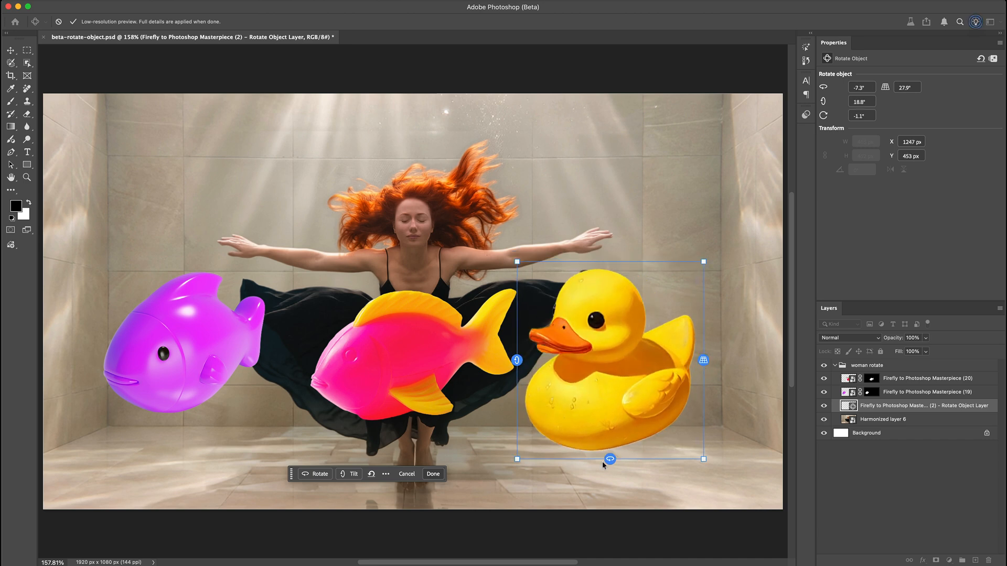
key("Return")
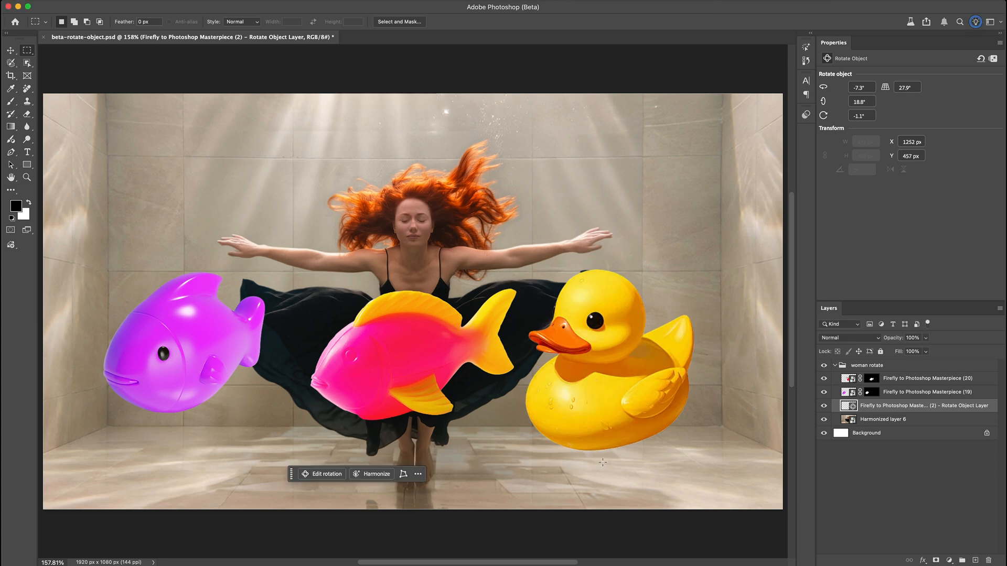
- Arrange the toys around the woman: raise the duck, place the pink fish above it, and shrink the purple fish
left_click_drag(604, 428, 651, 313)
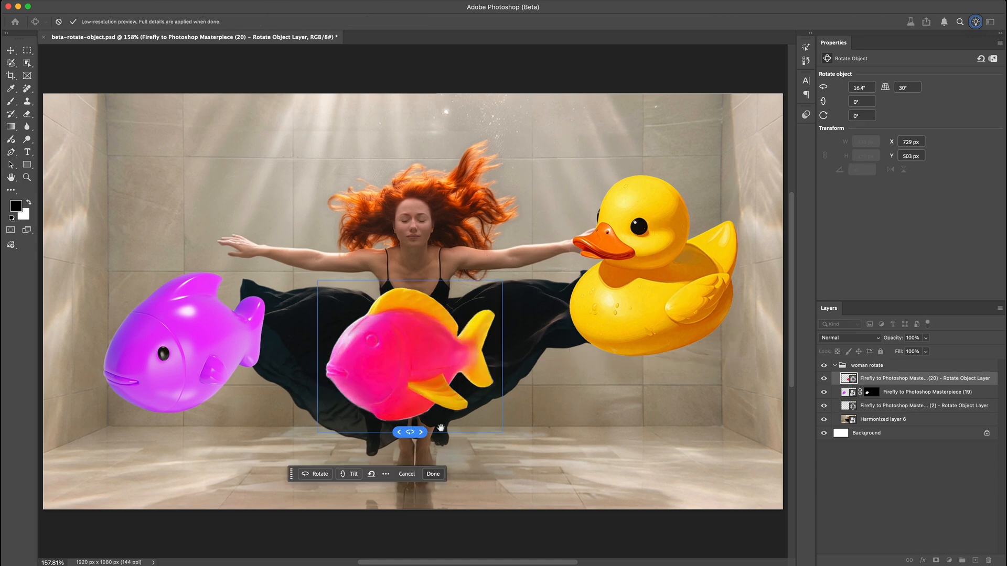
left_click_drag(441, 427, 616, 364)
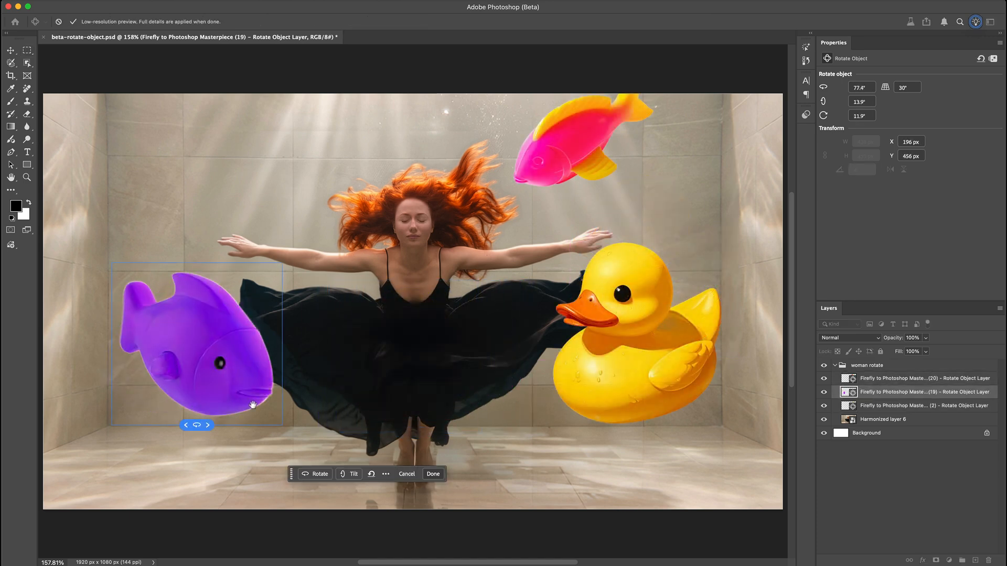
left_click_drag(281, 433, 237, 412)
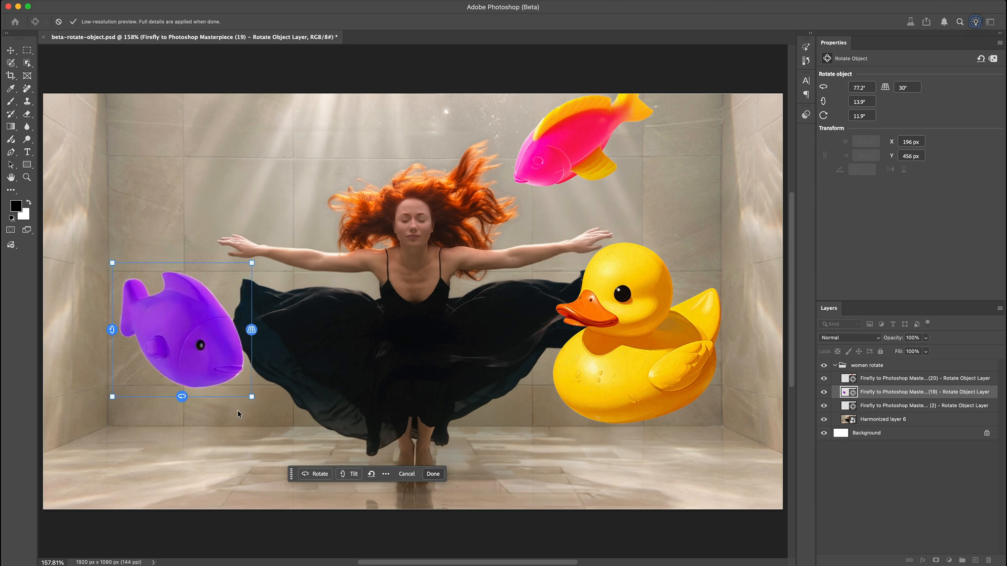
key("Return")
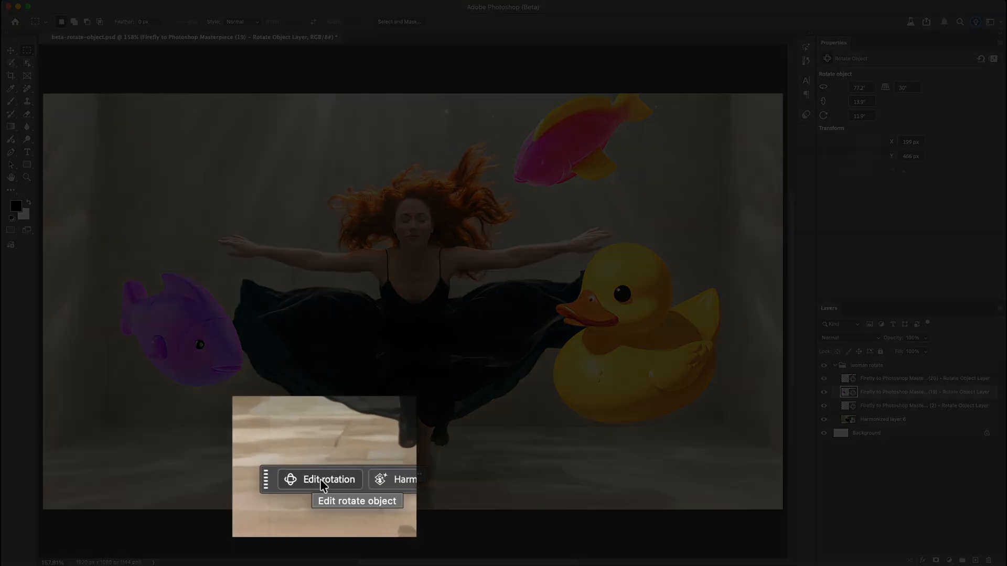
- Edit the purple fish's object rotation to about 70° with about 16° tilt, and harmonize it with the scene
left_click(320, 479)
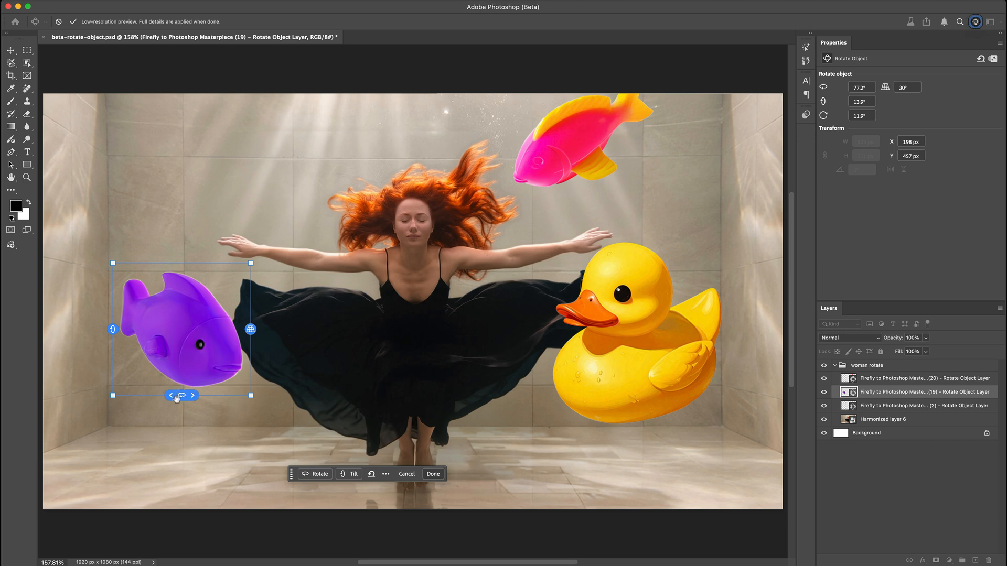
left_click_drag(177, 397, 170, 397)
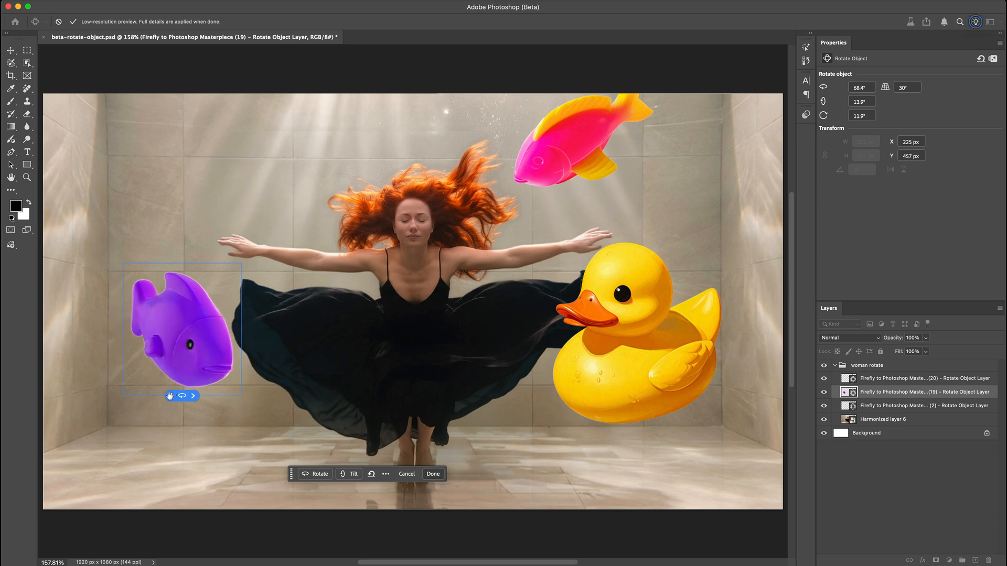
left_click_drag(123, 331, 117, 340)
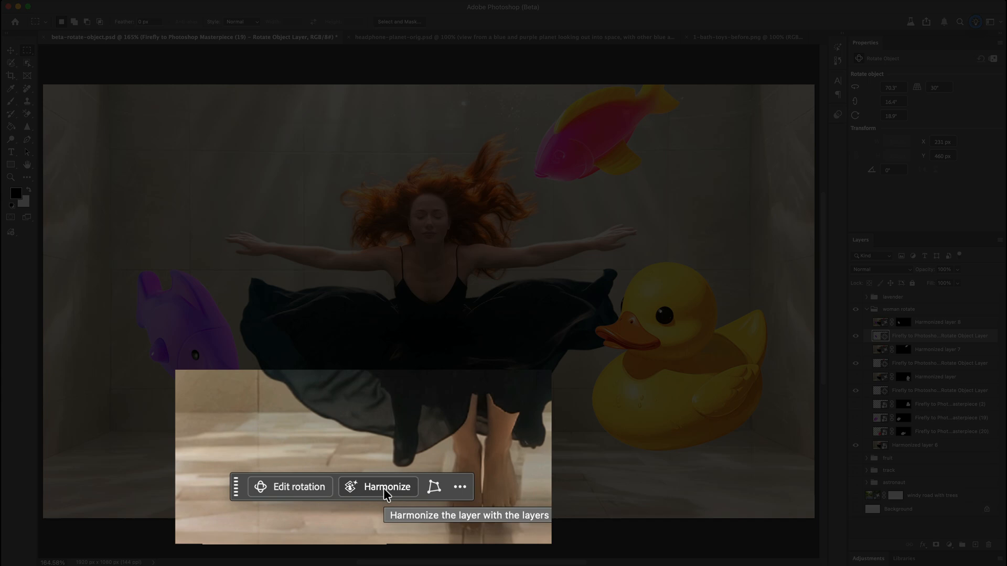
left_click(376, 476)
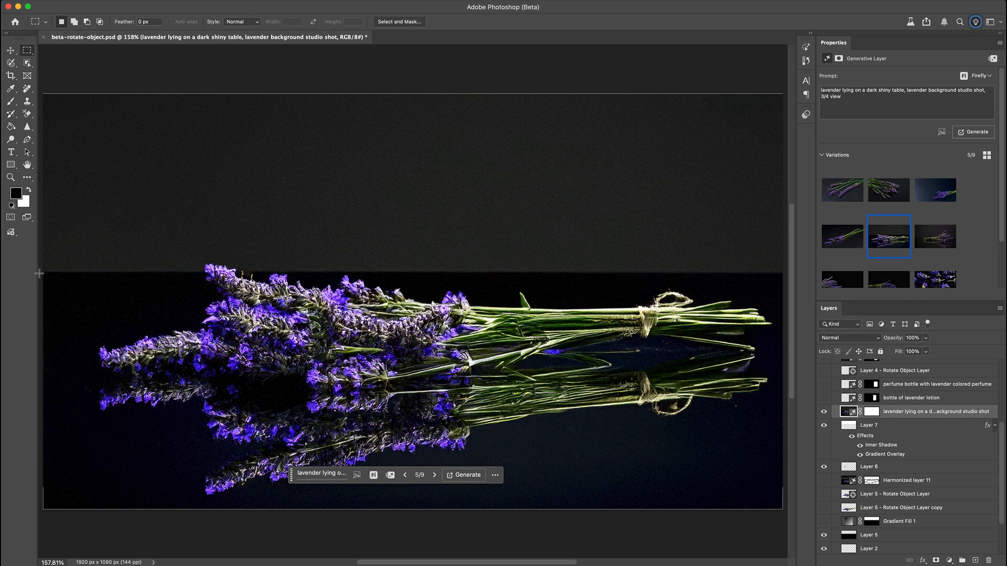
- Select the lower part of the lavender image from the table edge down and copy it to a new layer
left_click_drag(40, 271, 789, 513)
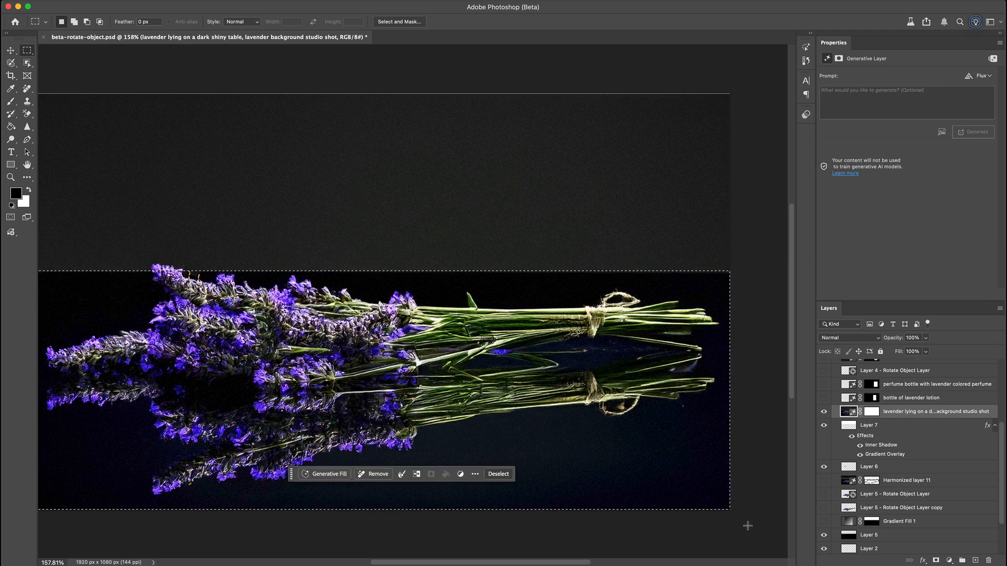
scroll(733, 523, "left", 3)
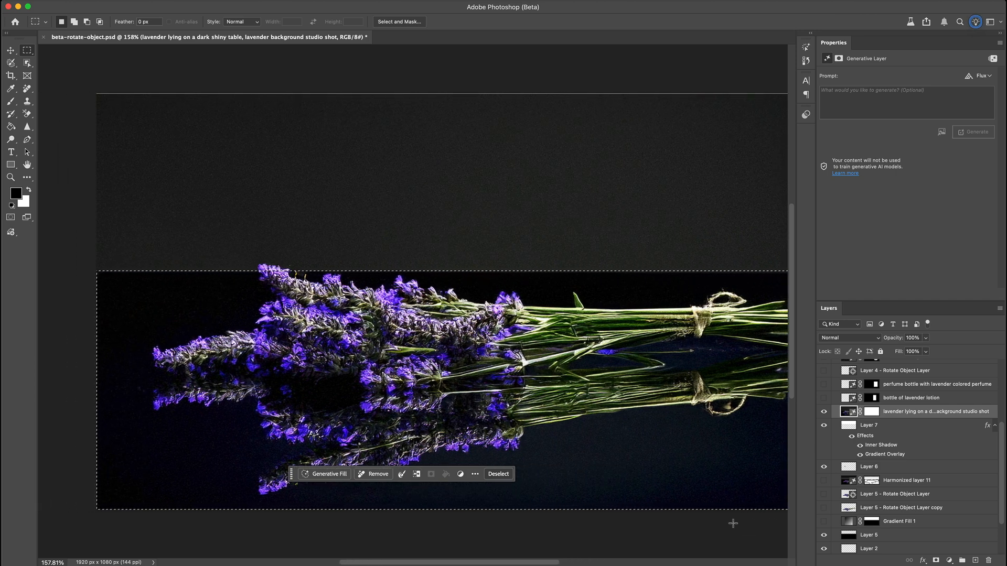
key("cmd+j")
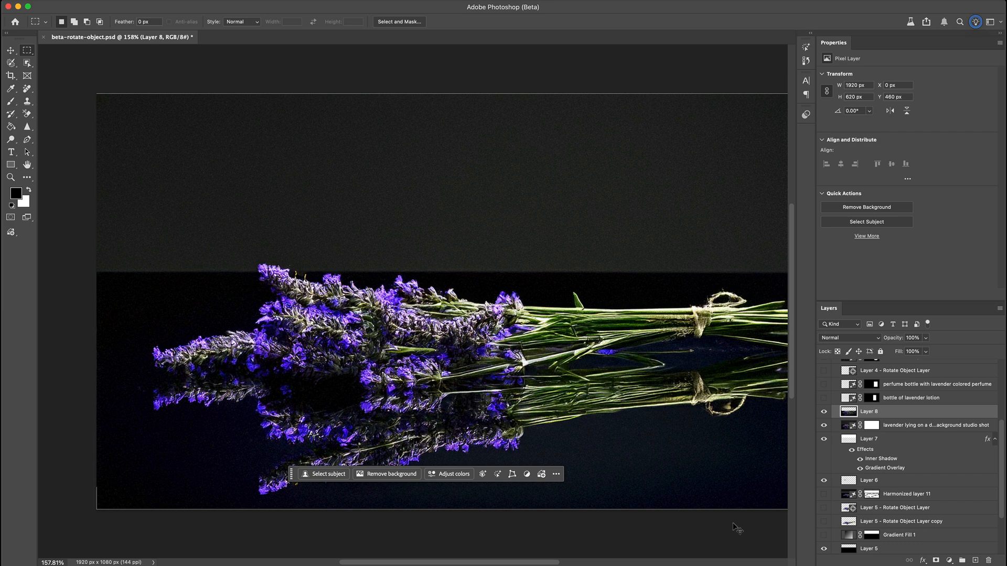
- Apply Rotate Object to the copied lavender with a 7.2° tilt, and hide the original generated lavender layer
key("cmd+t")
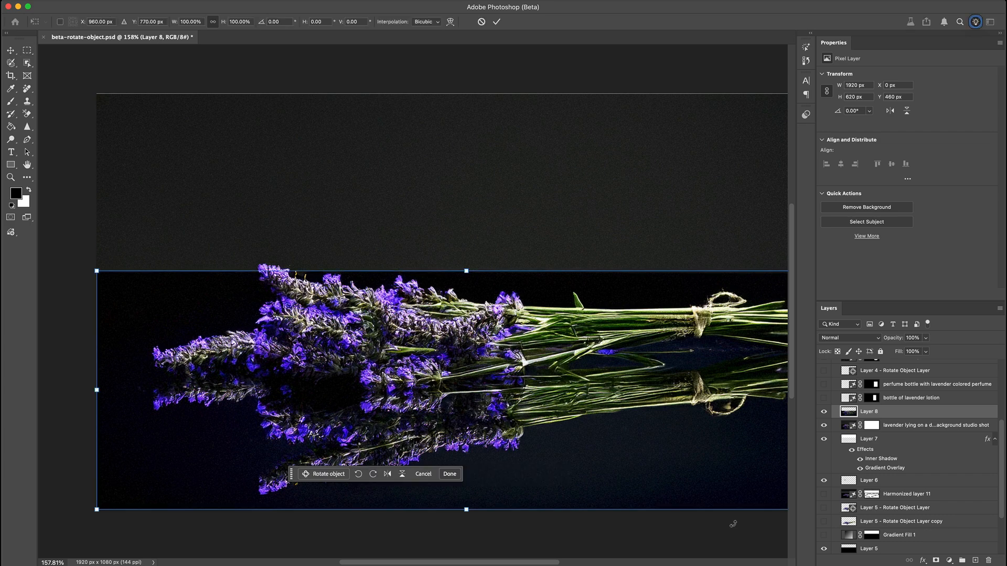
left_click(324, 474)
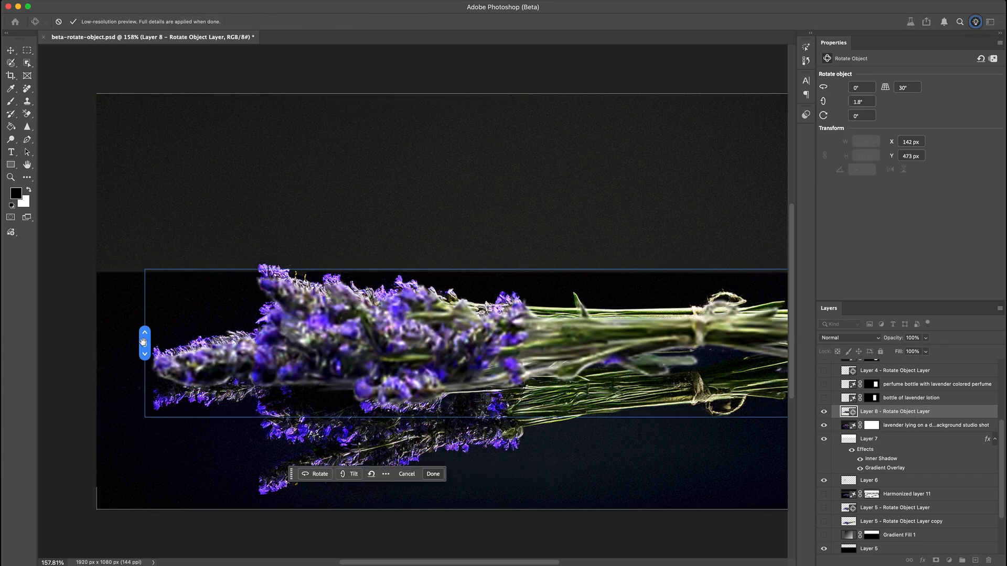
left_click_drag(143, 342, 140, 366)
key("Return")
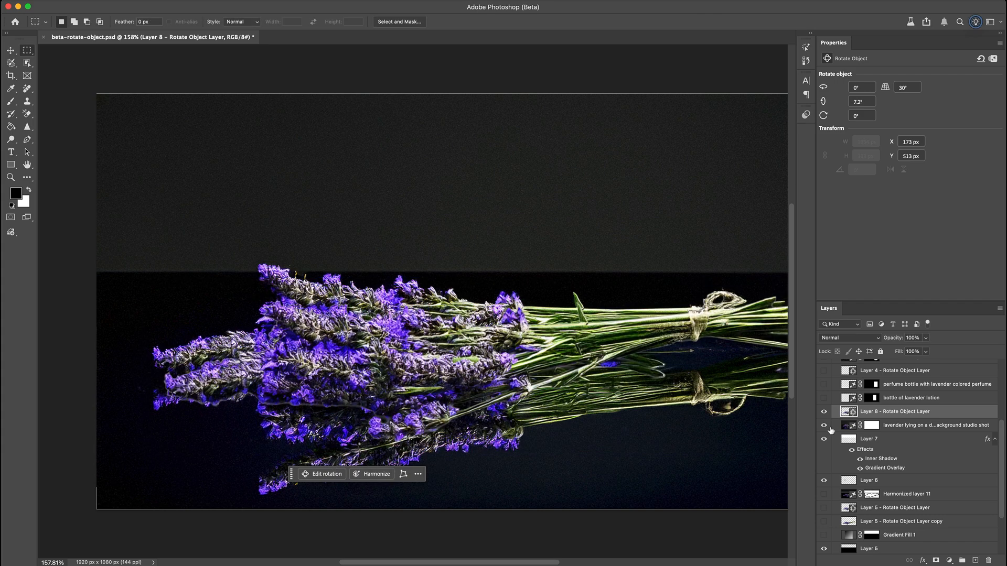
left_click(822, 425)
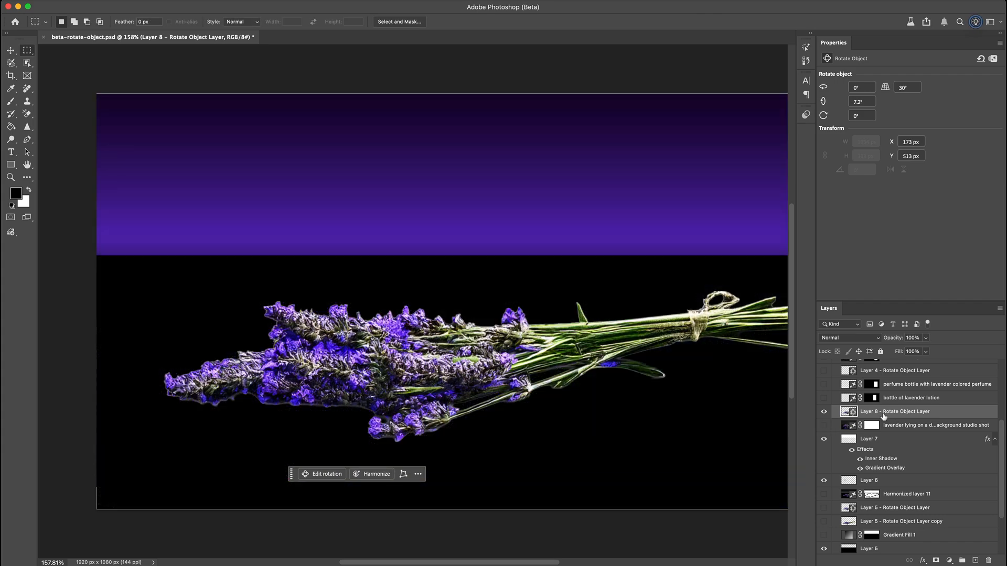
- Make a lavender reflection by duplicating the rotated layer below itself, shifting the copy down and lowering its opacity
left_click_drag(891, 411, 890, 423)
key("shift+super+Down")
key("shift+super+Down")
key("shift+super+Down")
key("shift+super+Down")
key("shift+super+Down")
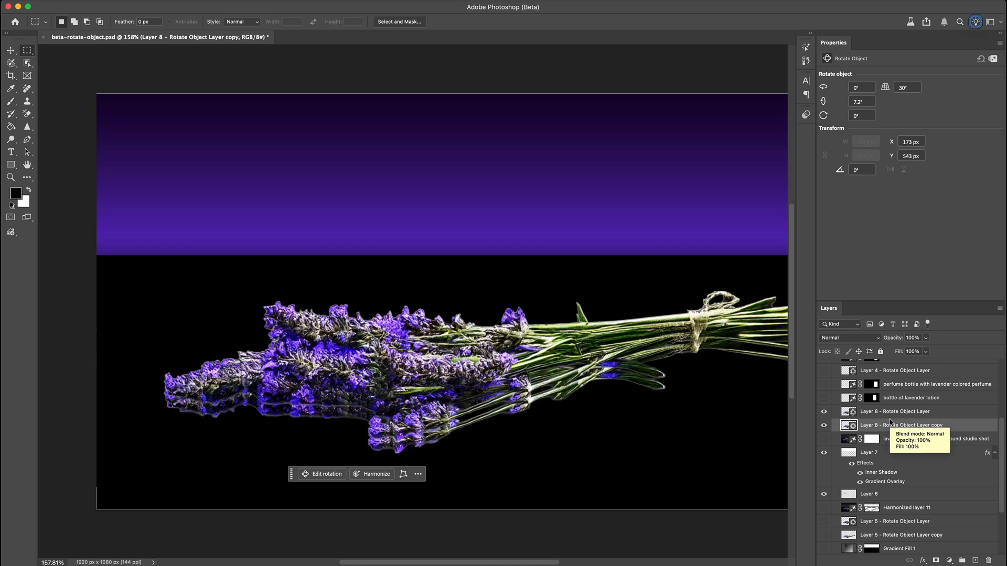
left_click(926, 338)
left_click_drag(927, 350, 892, 352)
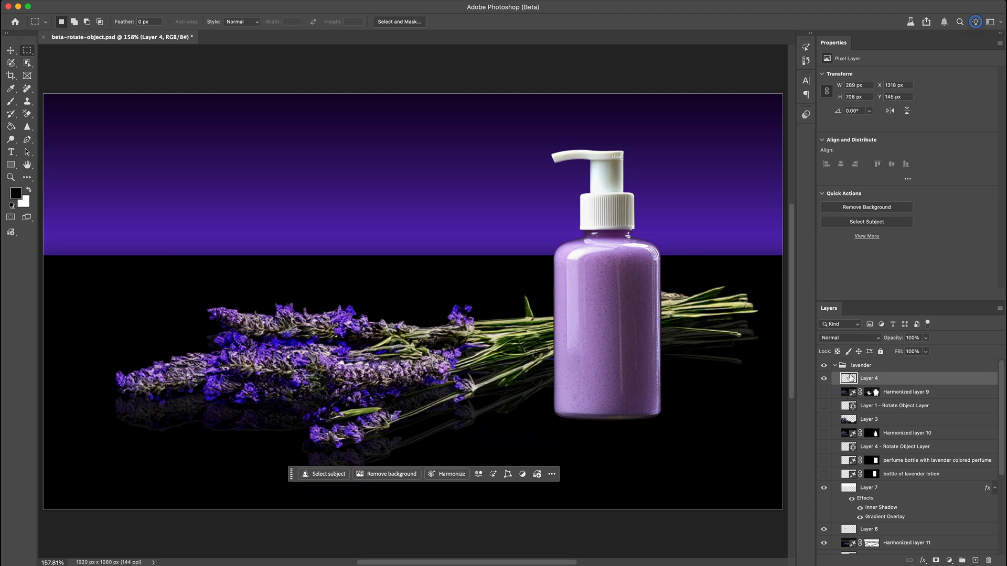
- Apply Rotate Object to the lotion bottle on Layer 4 with about 10.8° tilt, 7.6° roll and 8.2° perspective, and adjust its horizontal rotation
left_click(507, 475)
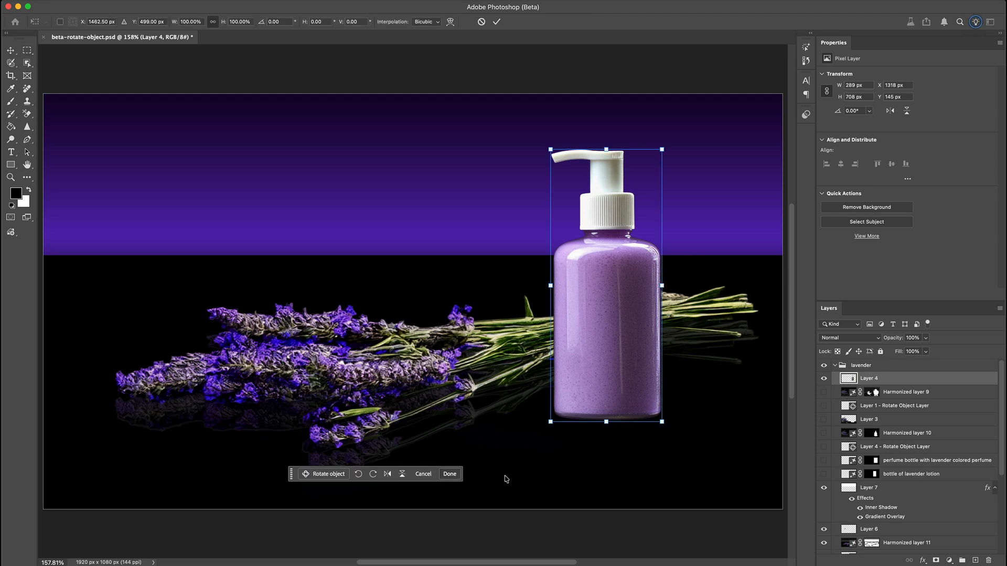
left_click(334, 476)
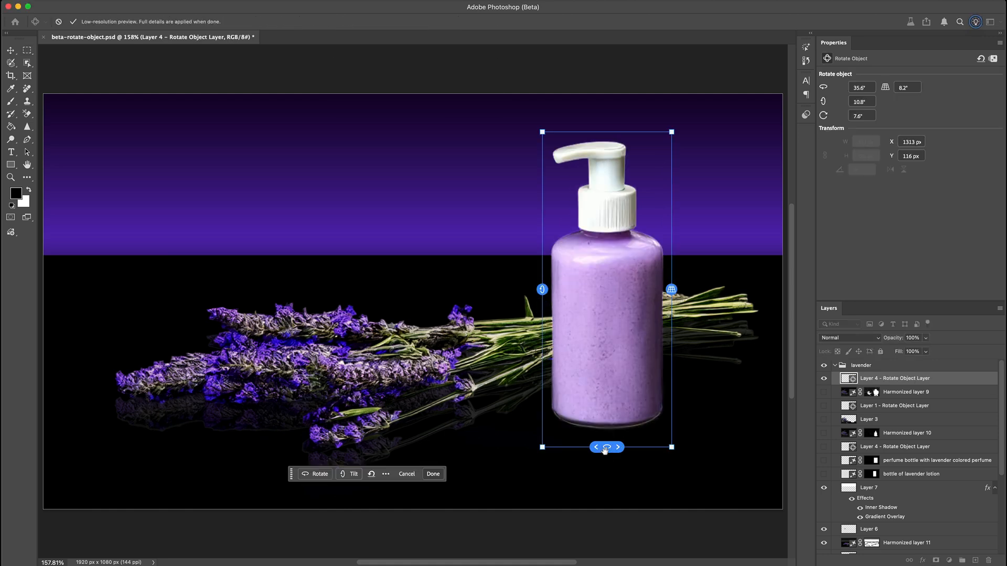
left_click_drag(604, 450, 571, 458)
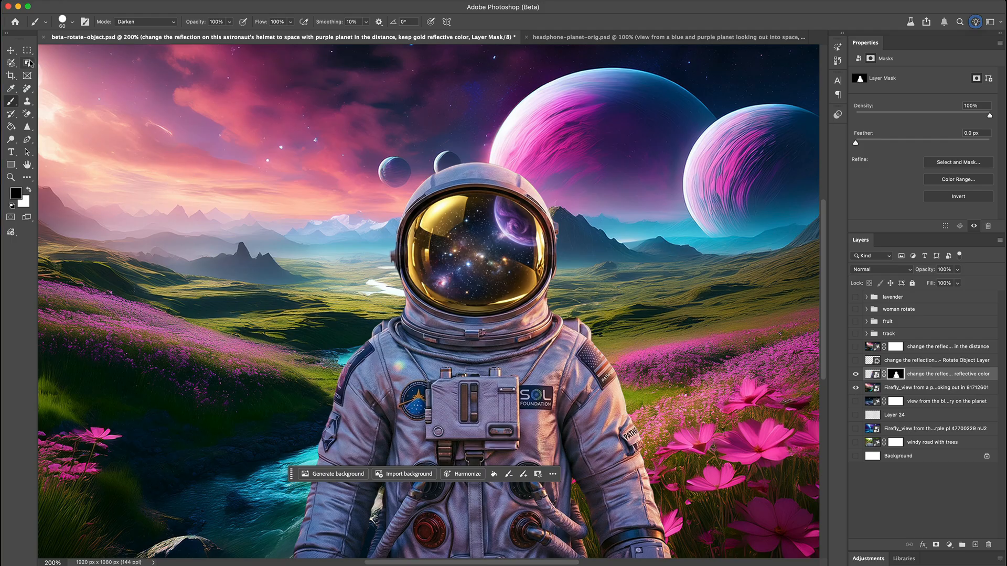
- Apply Rotate Object to the astronaut layer with about 24° rotation, 2.1° tilt and 38.9° perspective
left_click(26, 51)
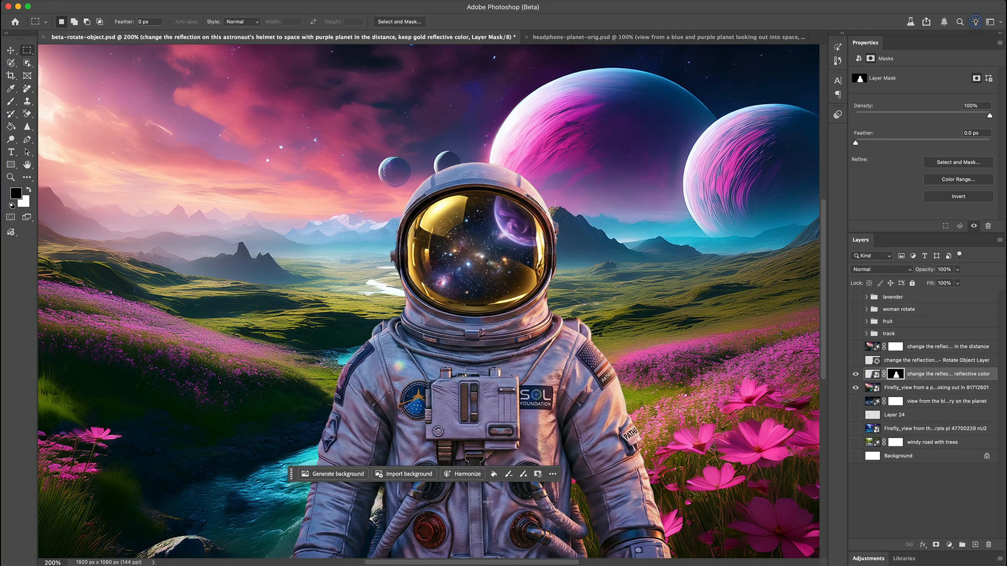
left_click(946, 389)
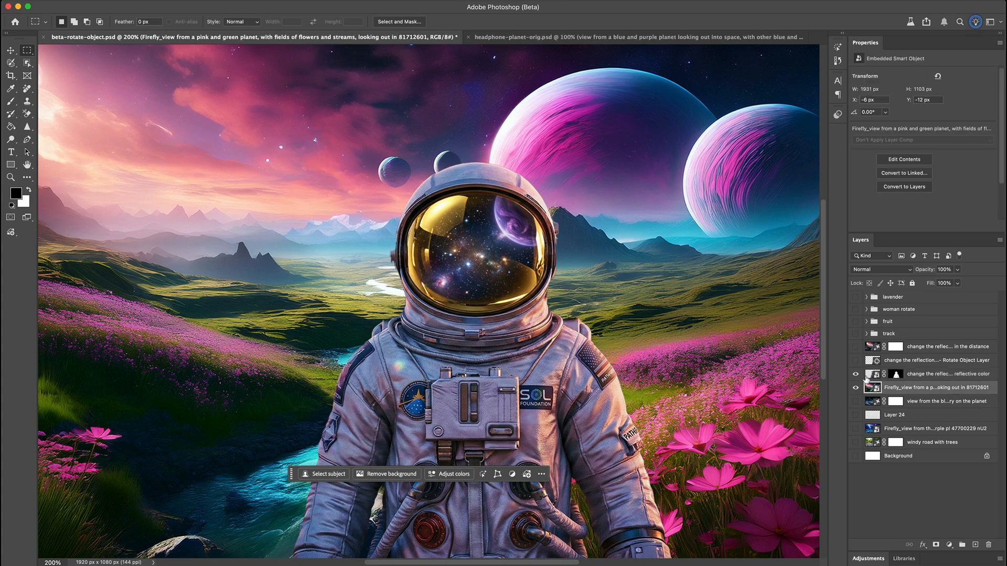
left_click(872, 374)
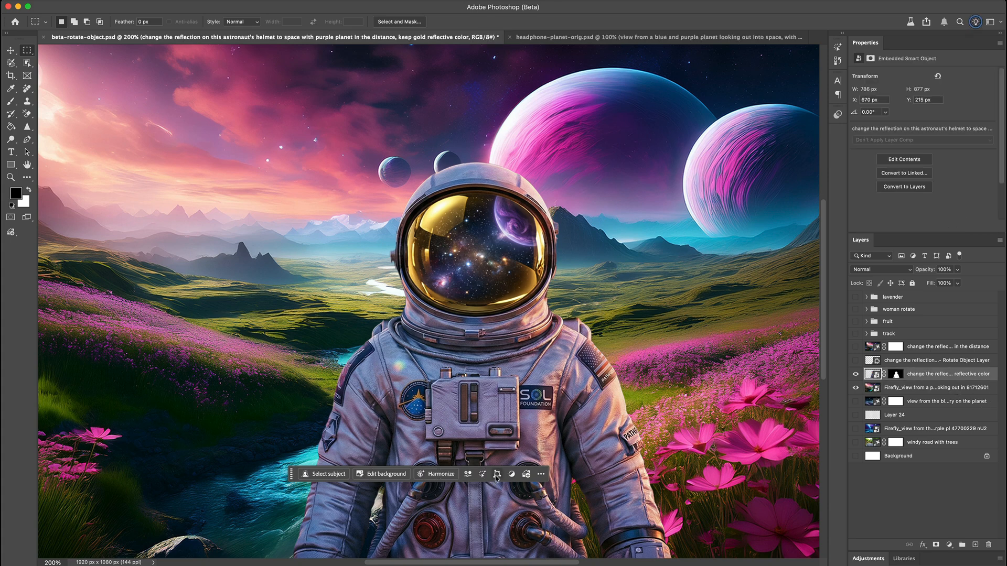
left_click(496, 475)
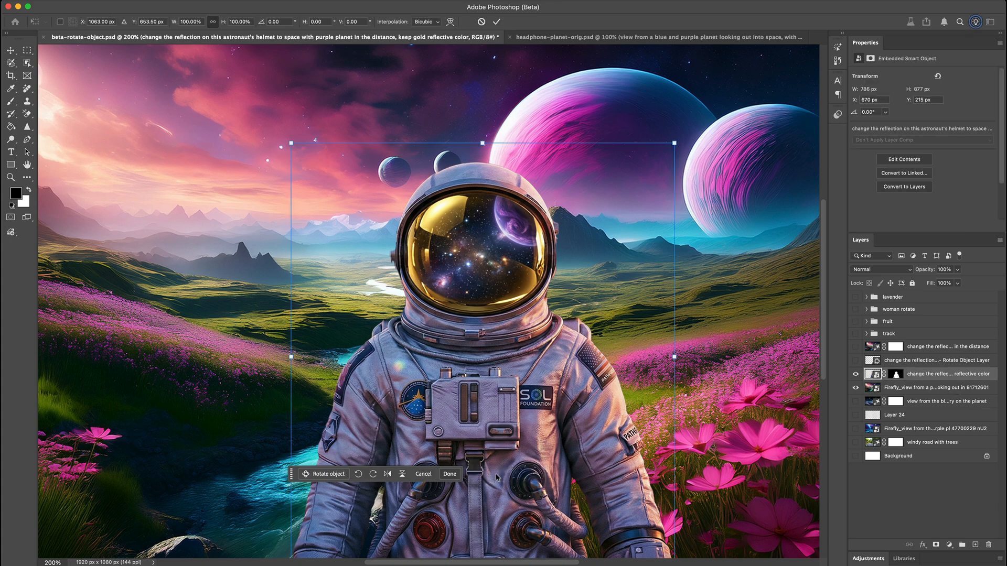
left_click(339, 475)
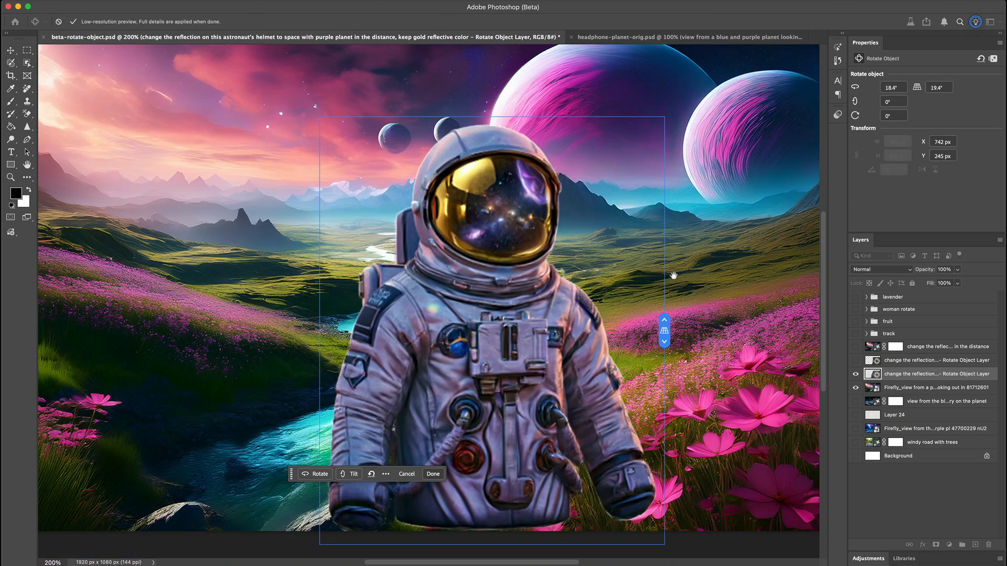
left_click_drag(672, 276, 655, 502)
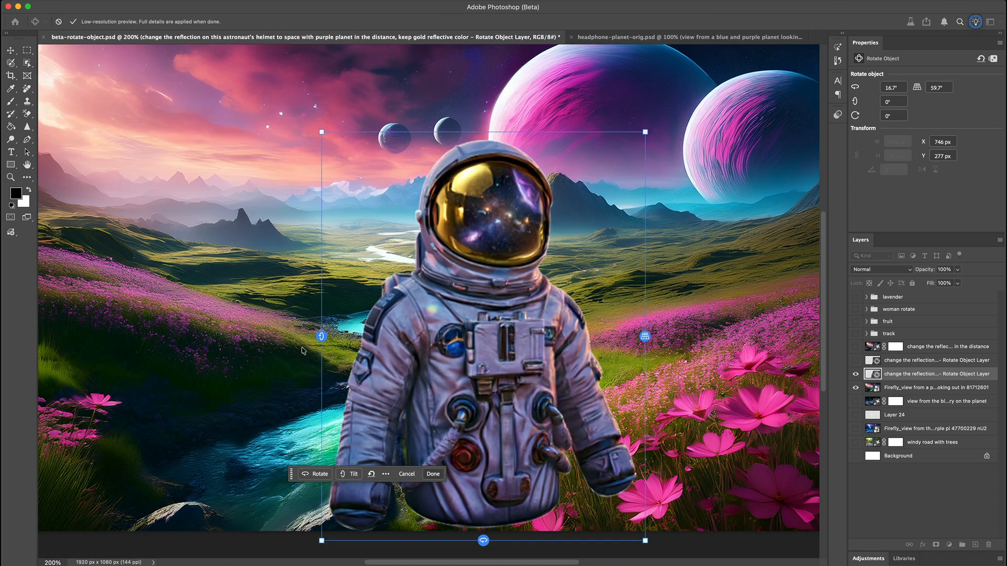
left_click_drag(321, 339, 323, 332)
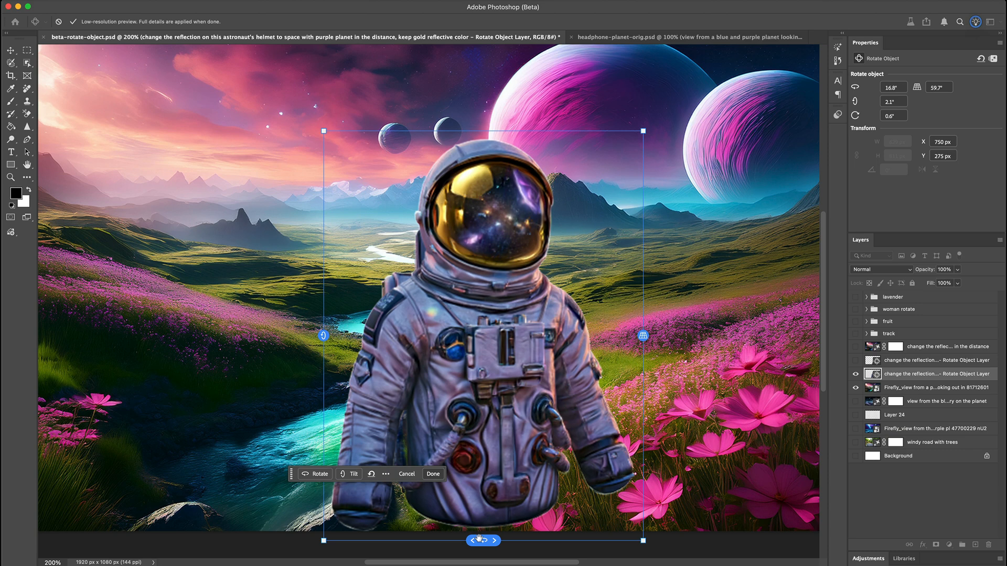
left_click_drag(479, 538, 488, 525)
key("Return")
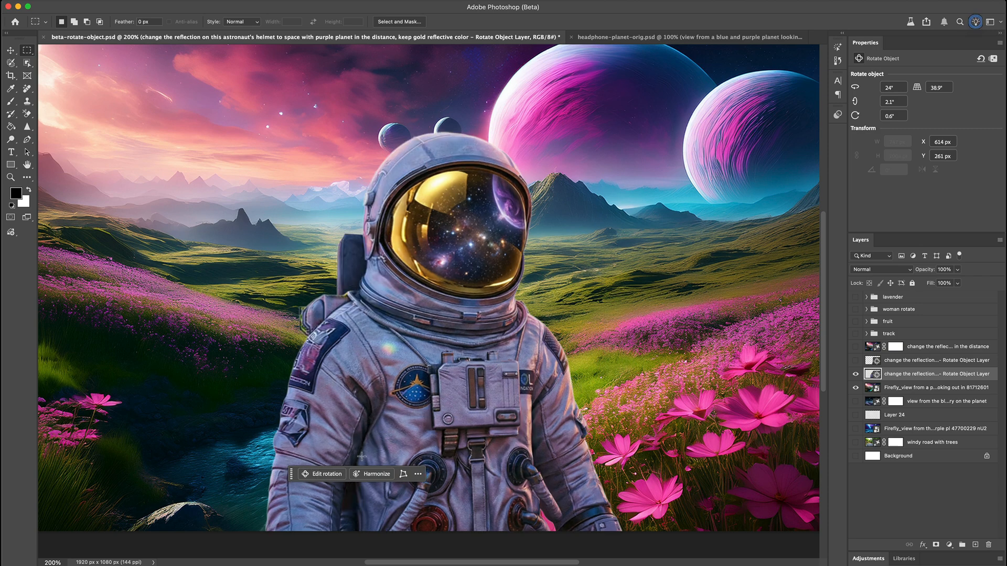
- Harmonize the rotated astronaut with the landscape and choose the second generated variation
left_click(369, 475)
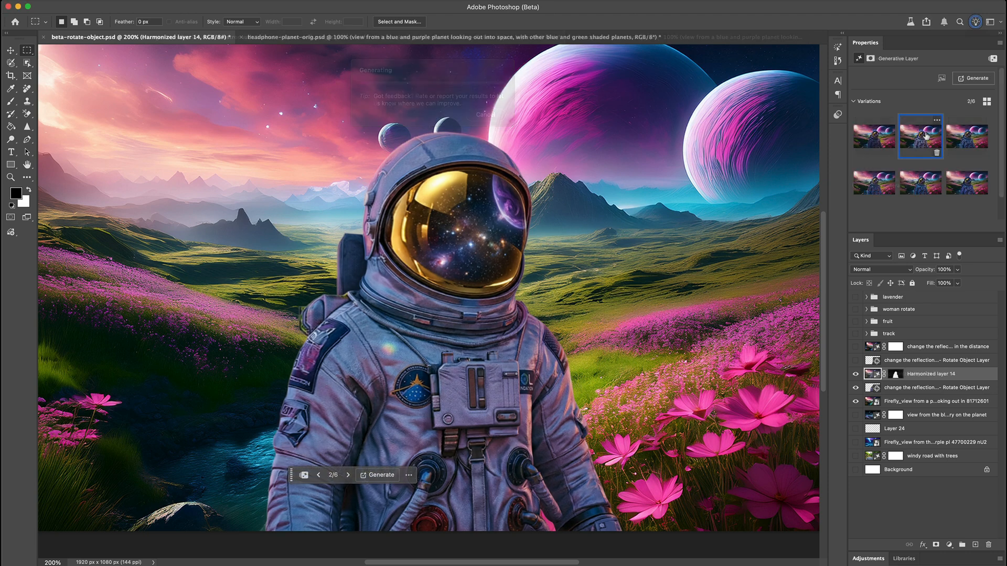
left_click(926, 136)
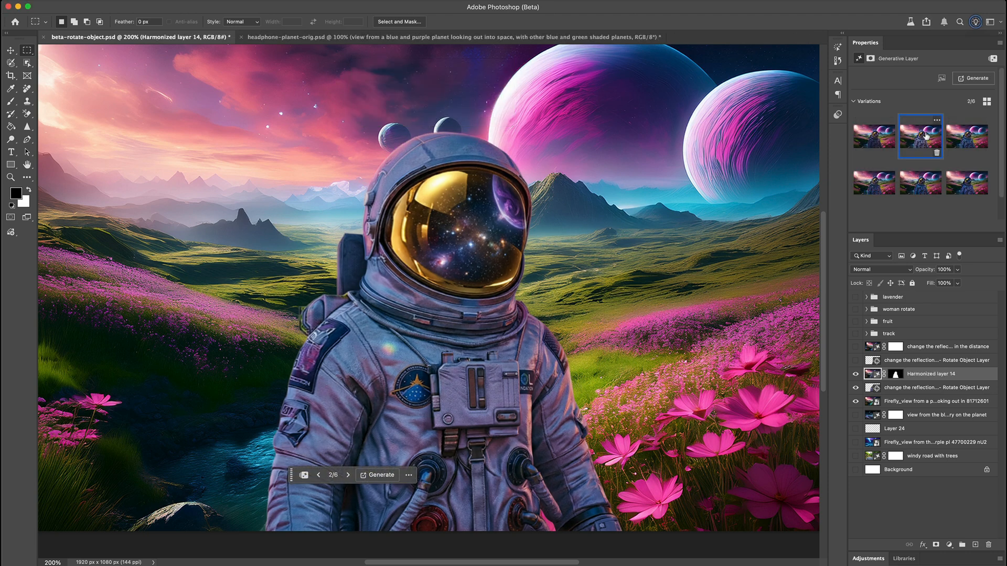